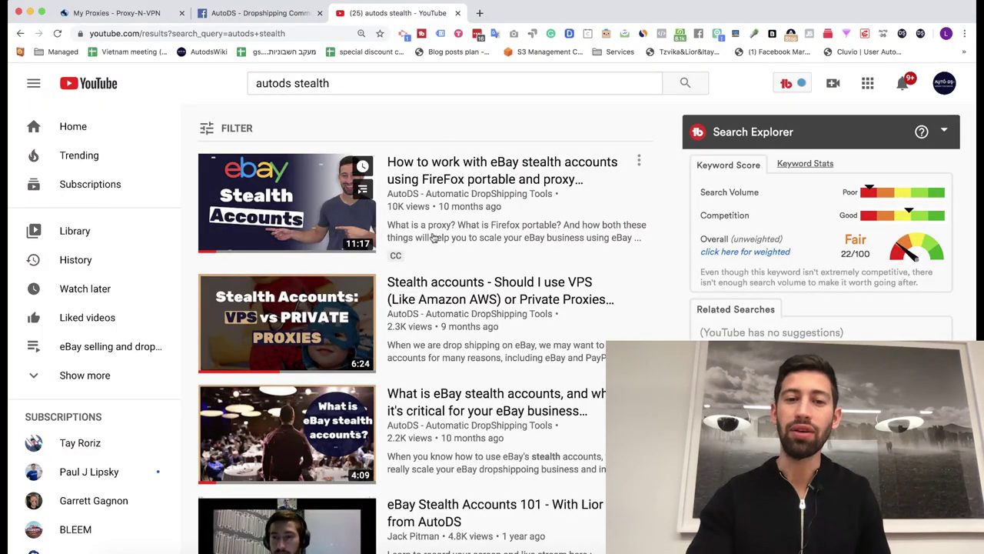
# Find the post about working with multiple eBay stealth accounts on Chrome browsers in the AutoDS Facebook group.
pyautogui.moveTo(433, 238)
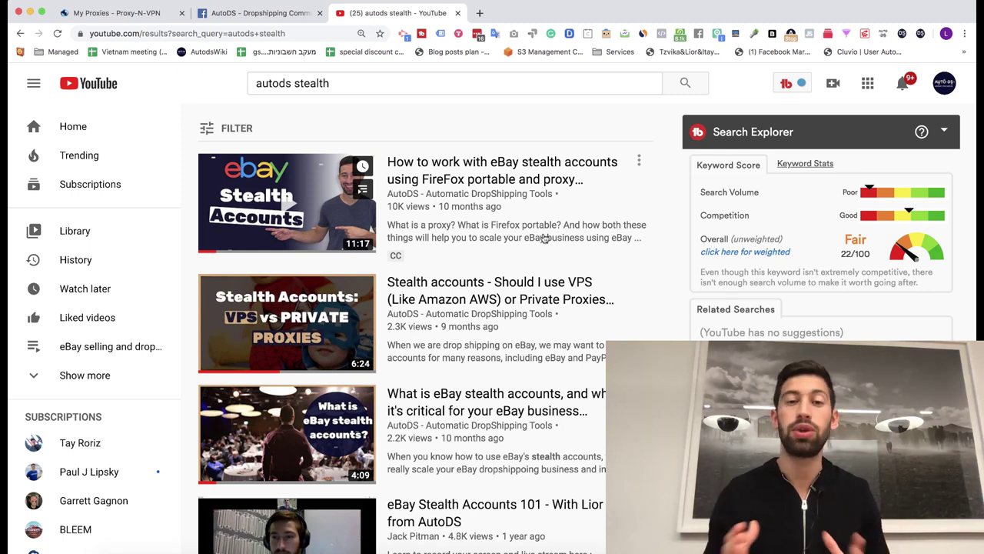
pyautogui.click(296, 13)
pyautogui.scroll(-20, 392, 471)
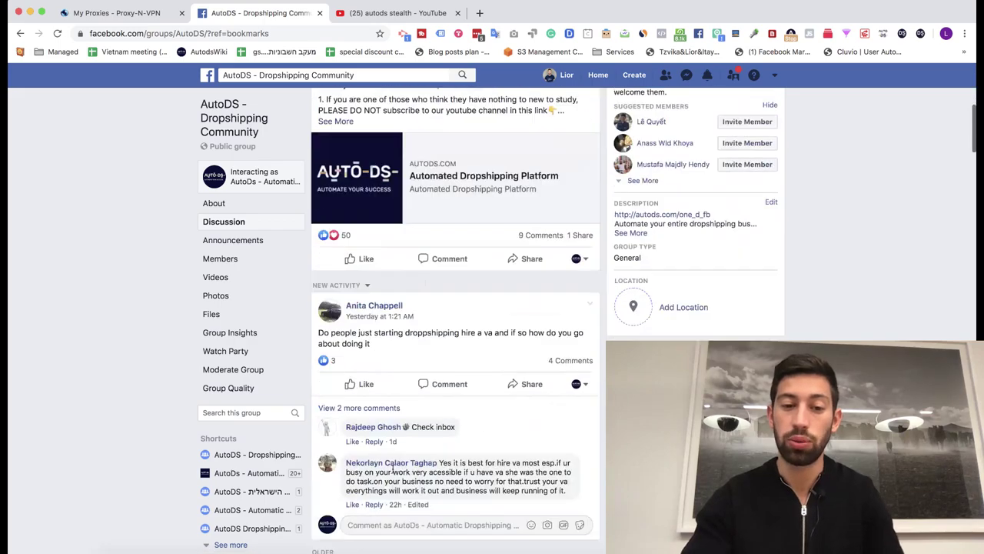
pyautogui.scroll(-15, 393, 471)
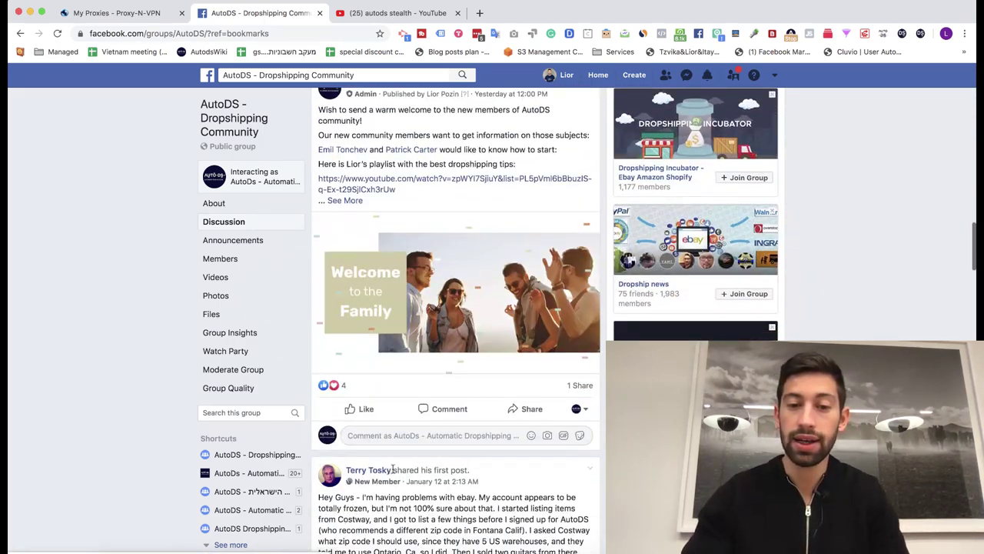
pyautogui.scroll(-8, 393, 469)
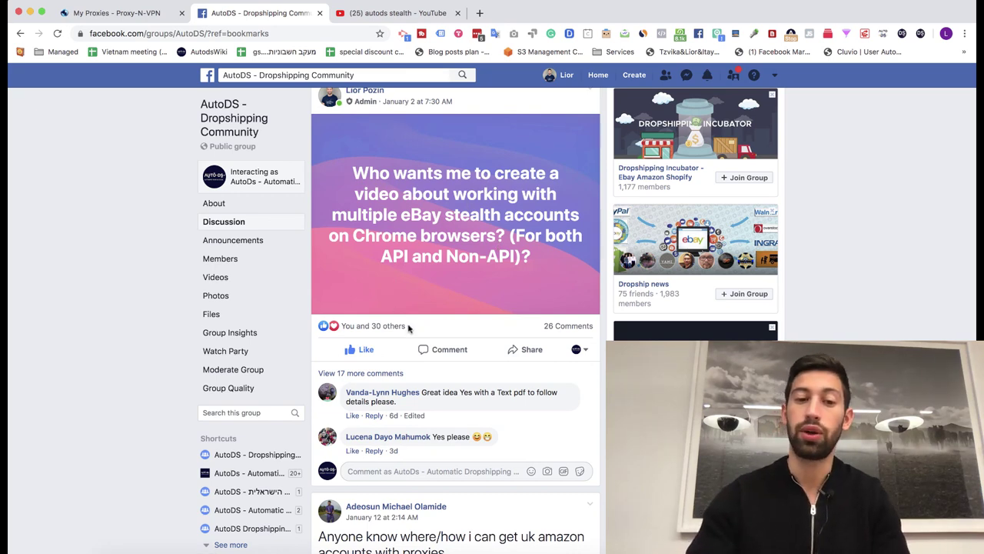
pyautogui.tripleClick(436, 333)
pyautogui.click(435, 332)
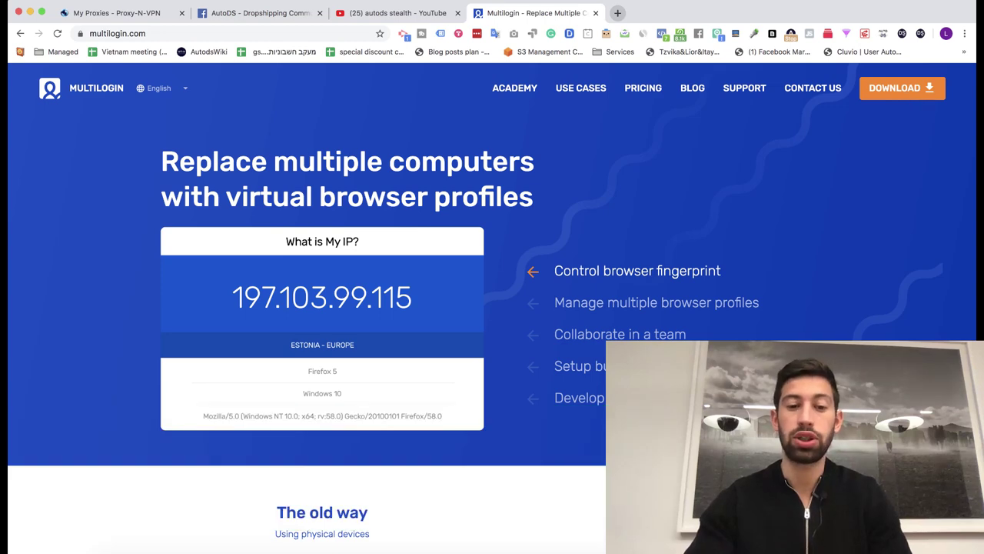
# Look through the Multilogin website's core features and view the unassigned browser profiles in the Multilogin app.
pyautogui.scroll(-5, 891, 99)
pyautogui.scroll(-5, 493, 307)
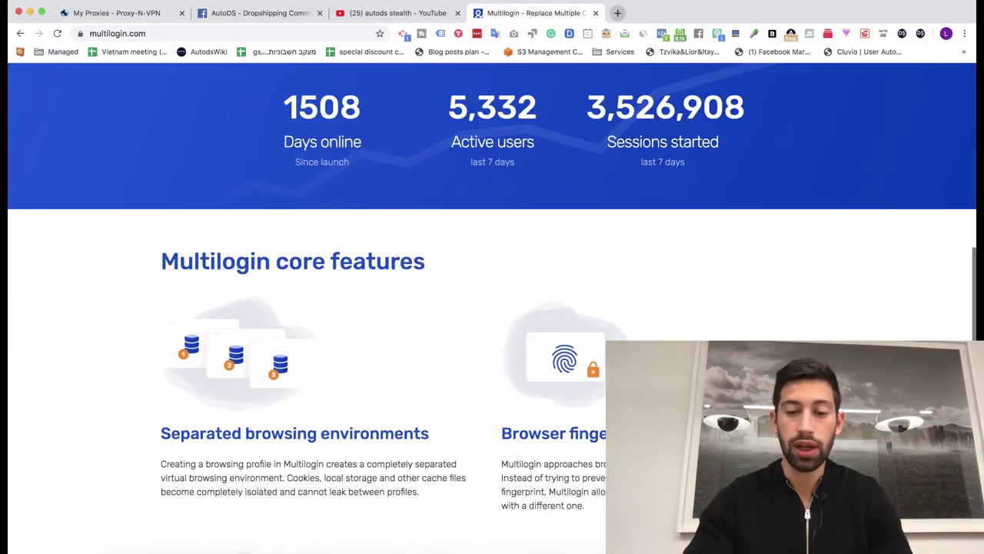
pyautogui.press('super+Tab')
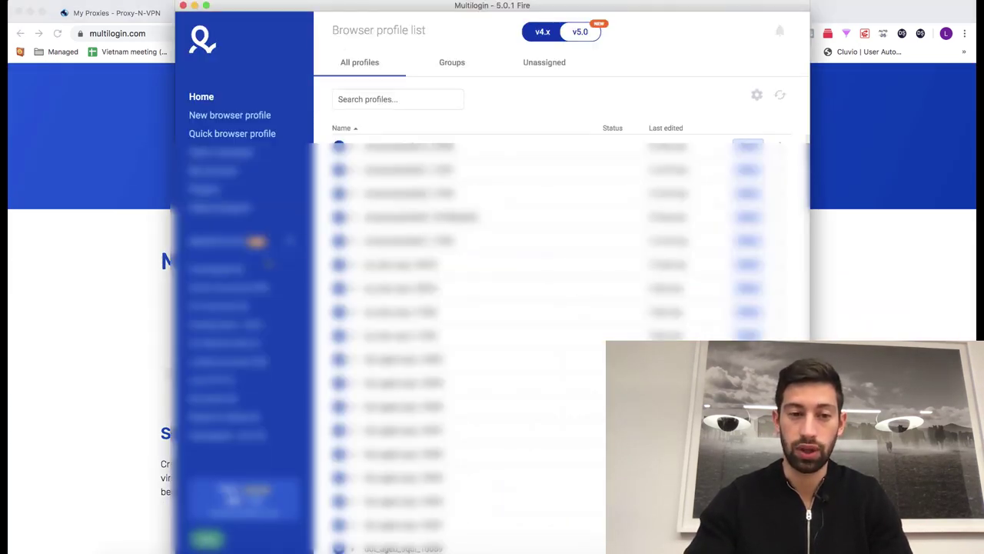
pyautogui.click(544, 62)
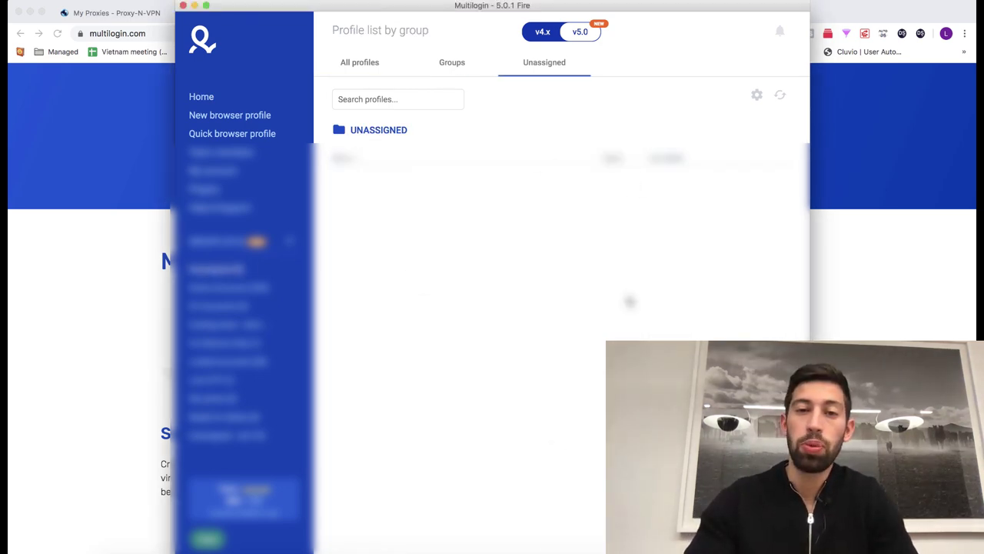
# Create a new browser profile in Multilogin named "Test account 1".
pyautogui.click(252, 115)
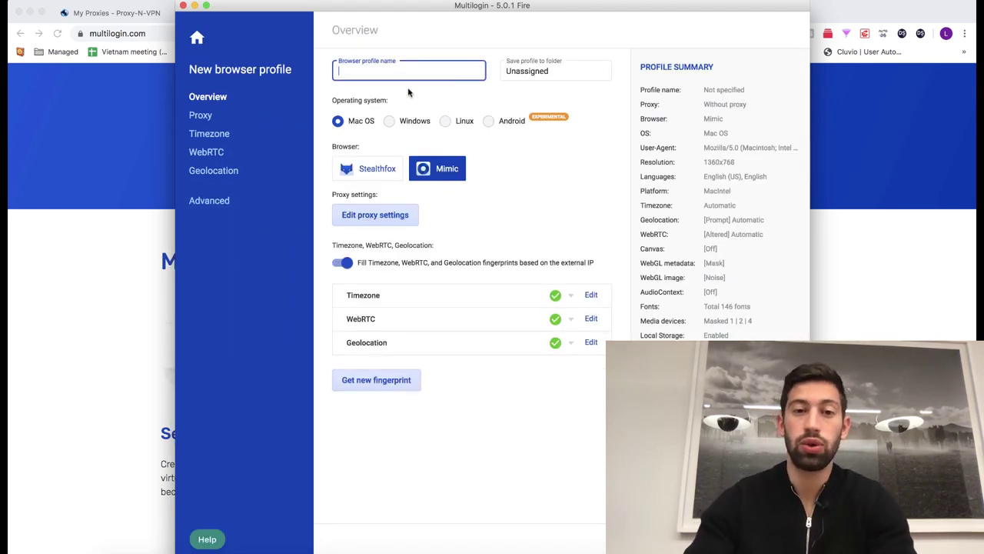
pyautogui.write('s')
pyautogui.press('BackSpace')
pyautogui.write('T')
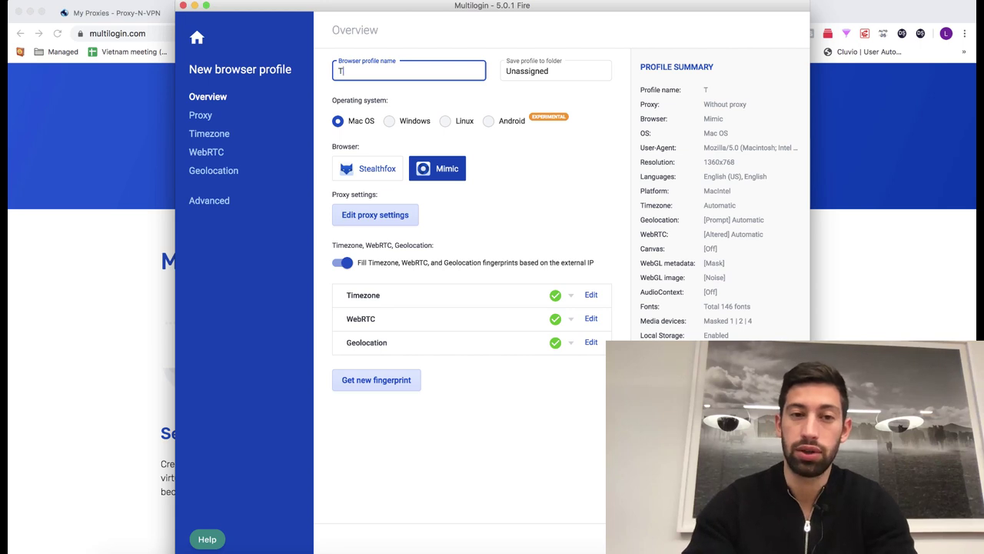
pyautogui.write('est account 1')
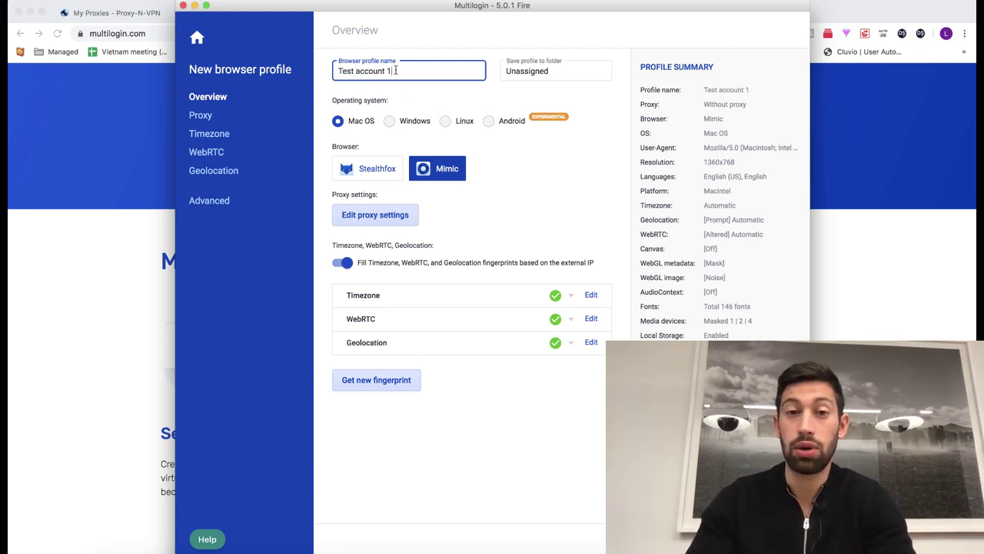
pyautogui.tripleClick(395, 70)
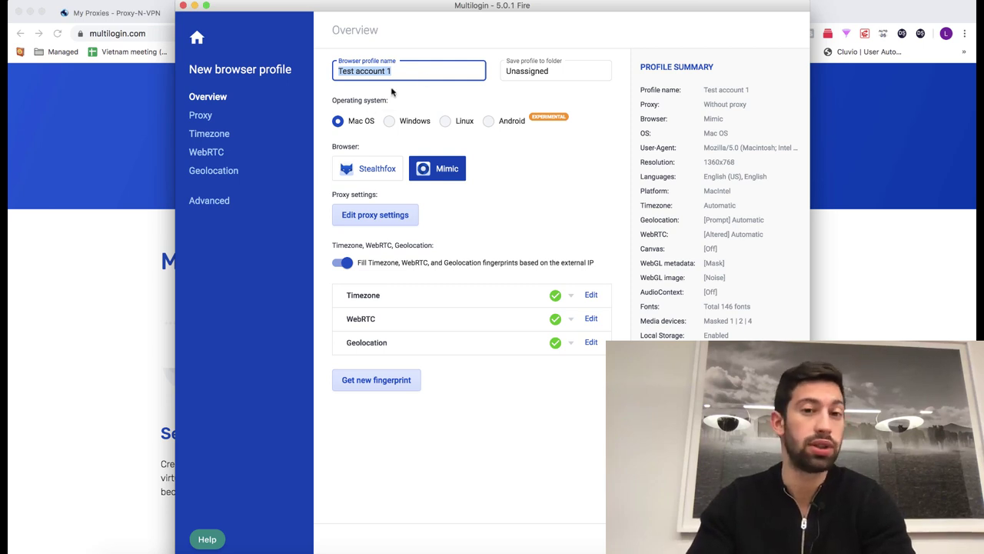
pyautogui.click(396, 70)
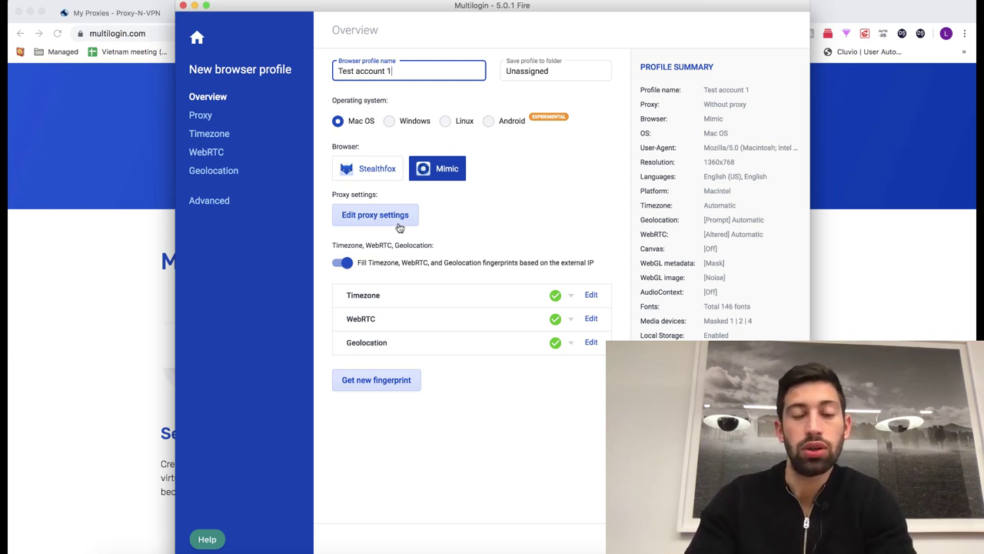
# Select the Mimic browser for the profile and set its proxy connection type to HTTP proxy.
pyautogui.click(375, 171)
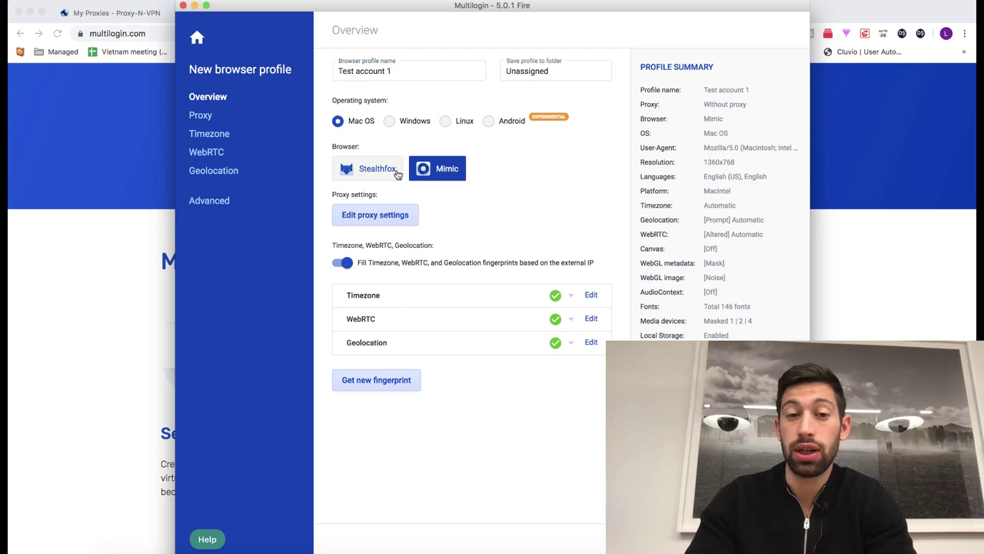
pyautogui.click(461, 170)
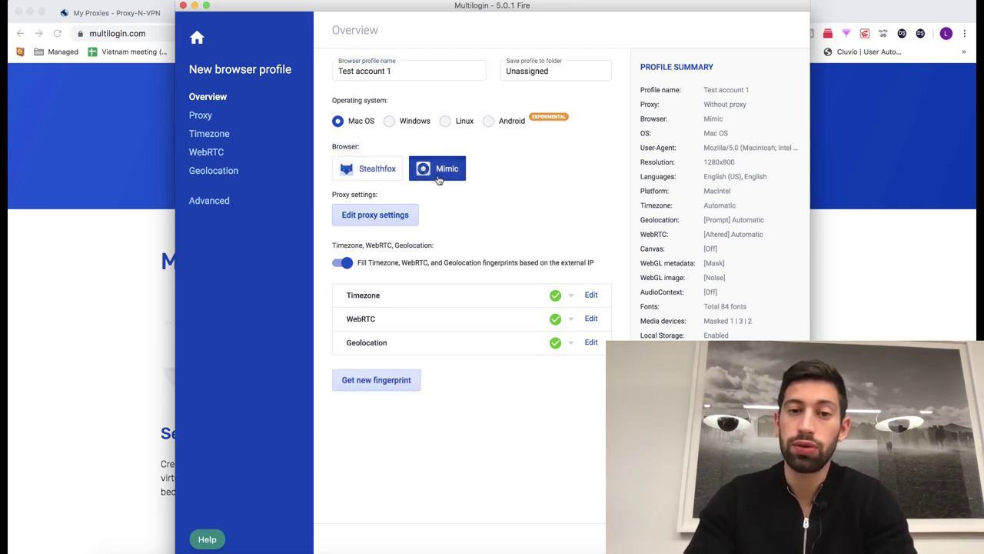
pyautogui.click(354, 219)
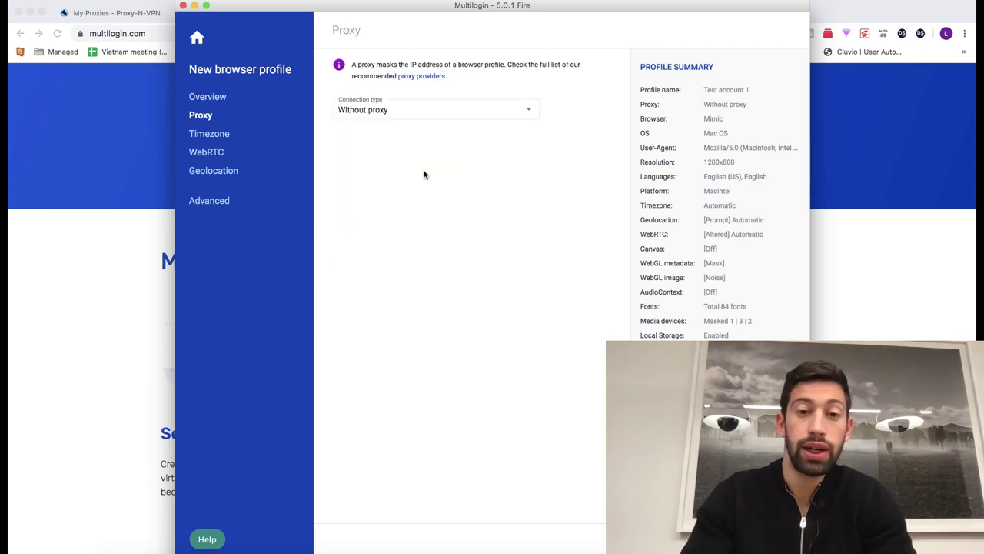
pyautogui.click(412, 111)
pyautogui.click(416, 137)
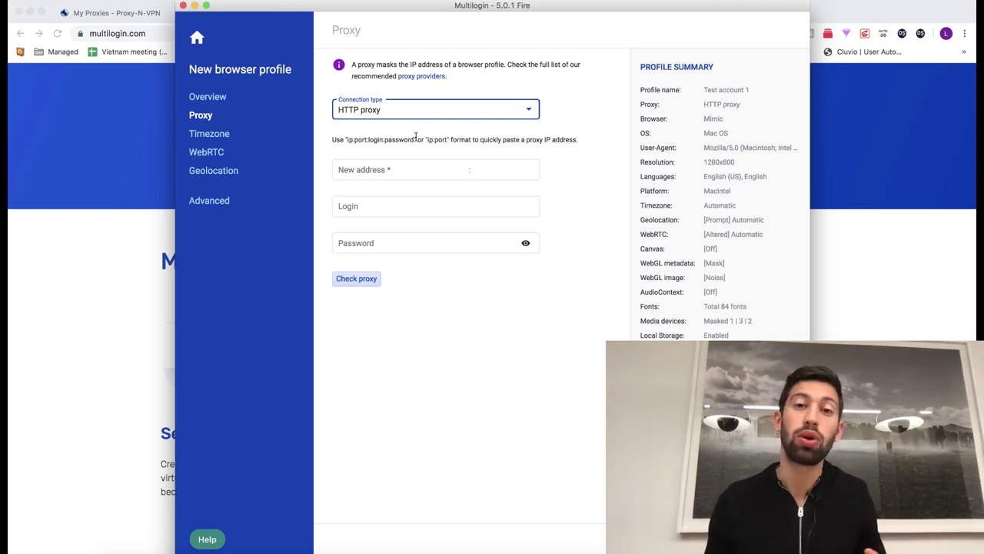
# Switch to Chrome and review the "autods stealth" YouTube results and the stealth accounts post in the Facebook group.
pyautogui.click(117, 131)
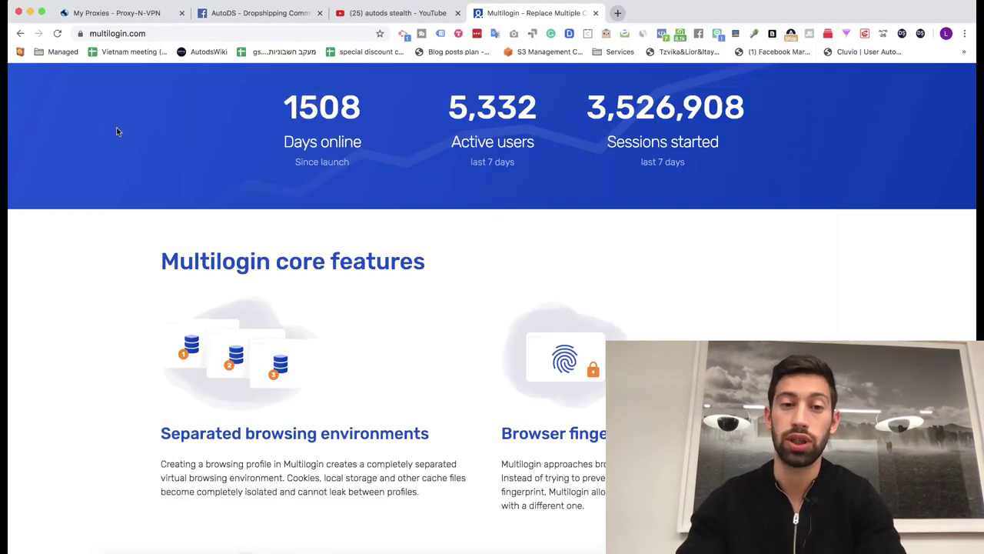
pyautogui.click(431, 16)
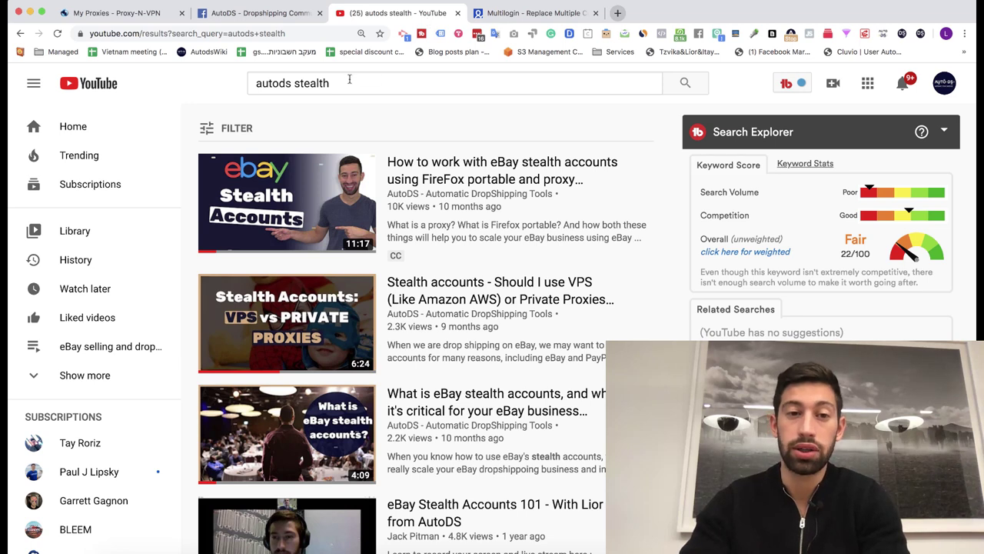
pyautogui.moveTo(350, 80); pyautogui.dragTo(243, 79)
pyautogui.click(469, 131)
pyautogui.scroll(-1, 411, 154)
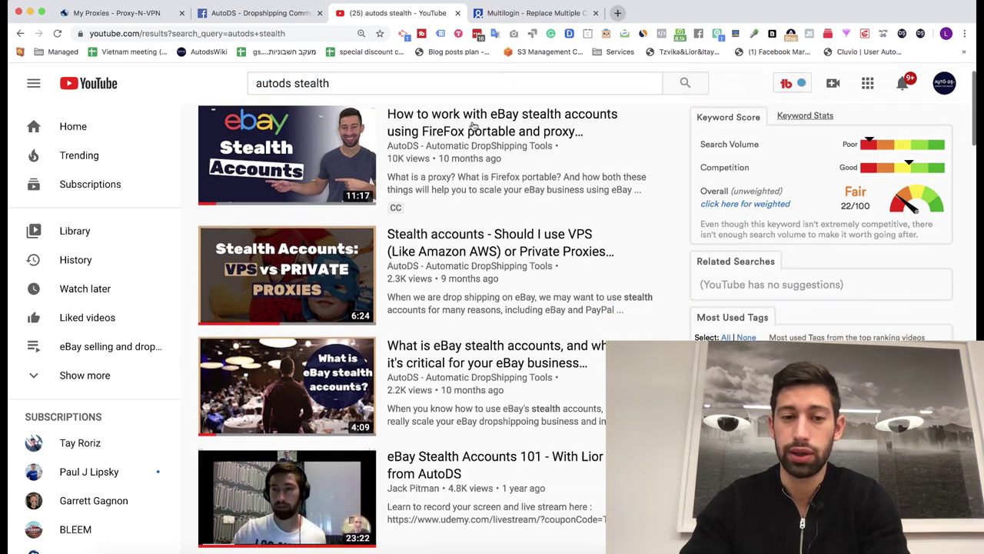
pyautogui.scroll(1, 411, 154)
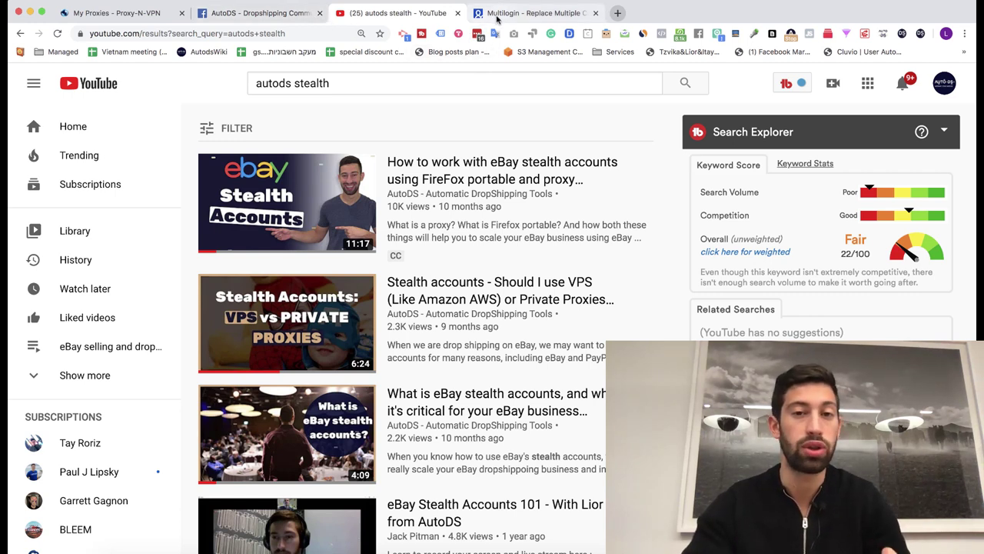
pyautogui.click(231, 11)
pyautogui.scroll(1, 459, 168)
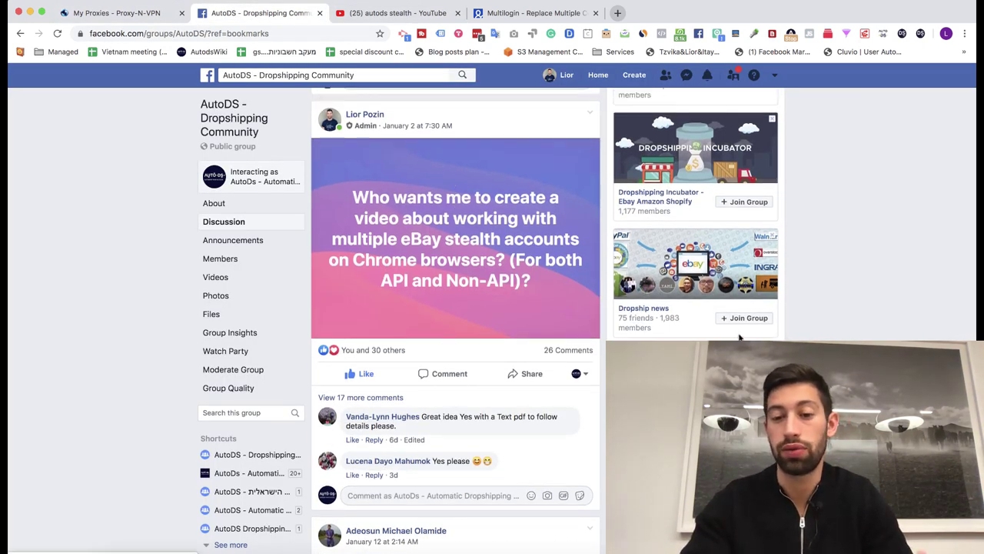
pyautogui.click(416, 11)
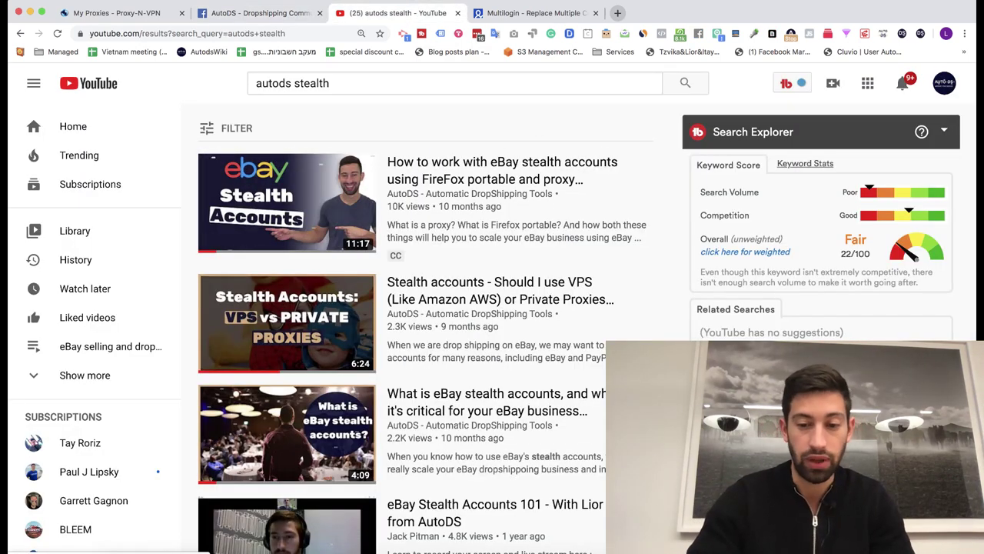
# Return to the profile's HTTP proxy address in Multilogin and bring up the proxy details on Proxy-N-VPN in Chrome.
pyautogui.press('super+Tab')
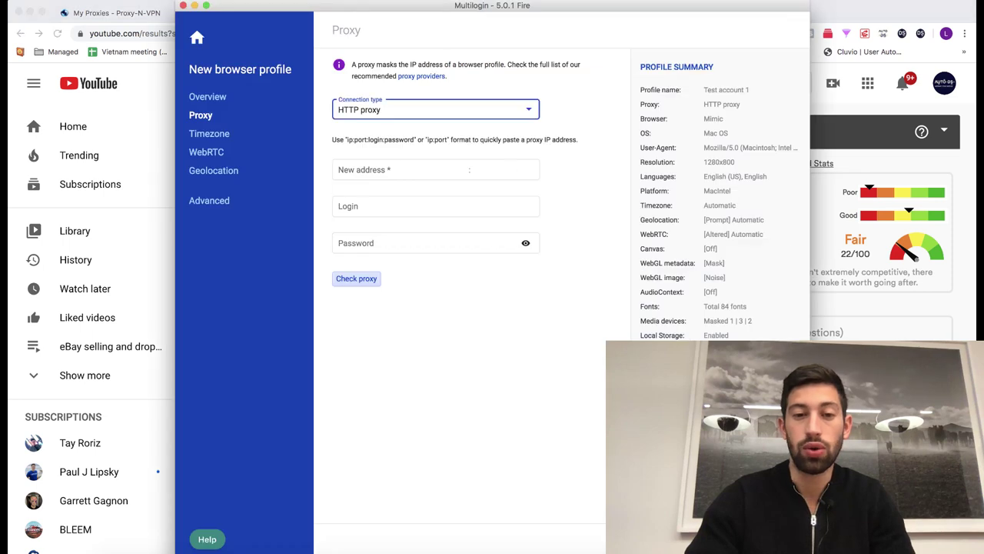
pyautogui.click(422, 115)
pyautogui.click(421, 380)
pyautogui.click(435, 169)
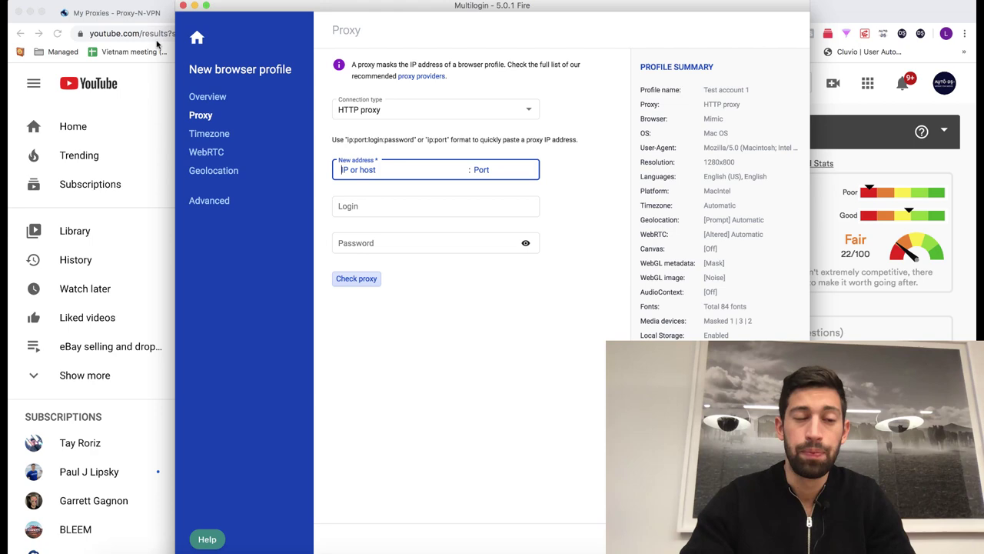
pyautogui.click(140, 15)
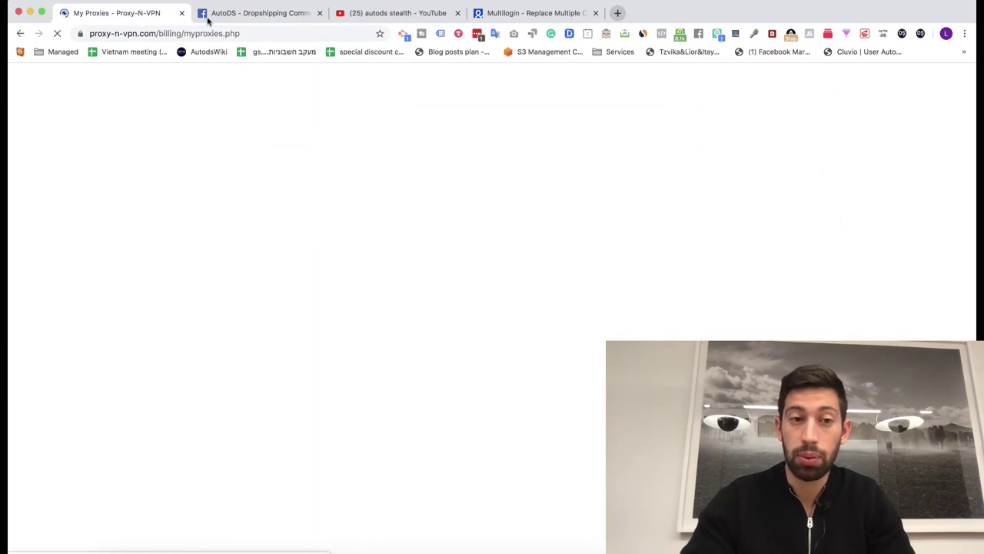
pyautogui.scroll(-1, 543, 240)
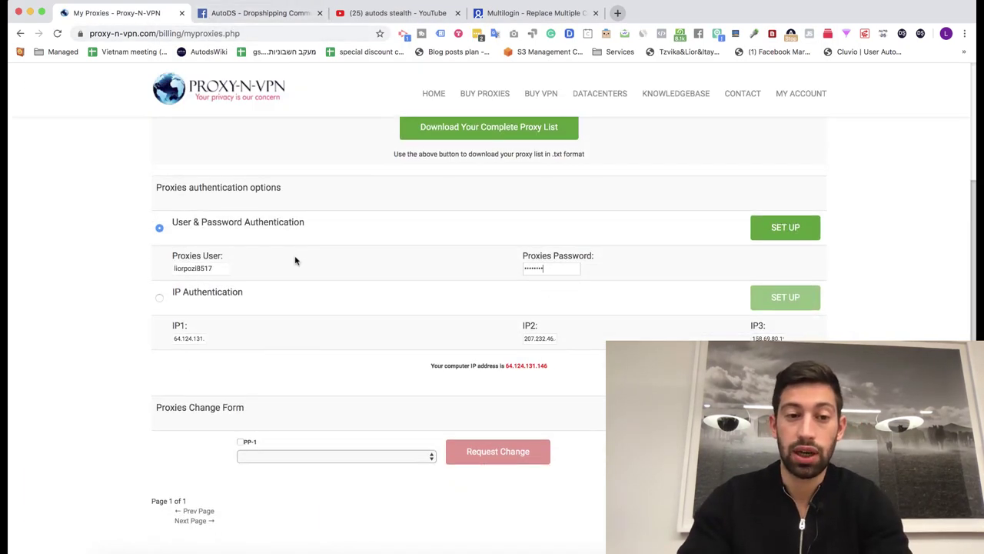
pyautogui.doubleClick(217, 263)
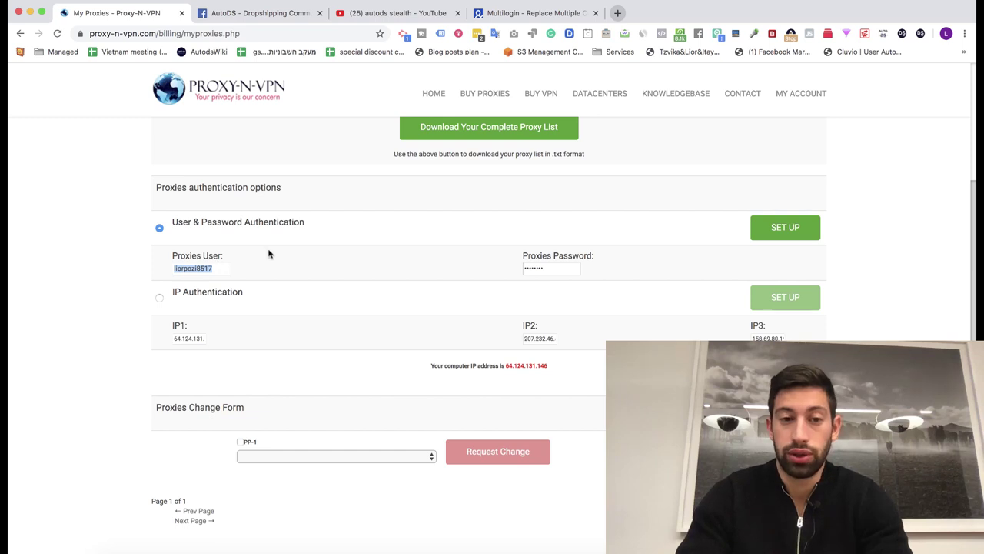
# Copy the proxy IP 181.214.215.248 from the My Proxies page into the proxy address in Multilogin.
pyautogui.scroll(3, 268, 253)
pyautogui.doubleClick(215, 197)
pyautogui.press('super+c')
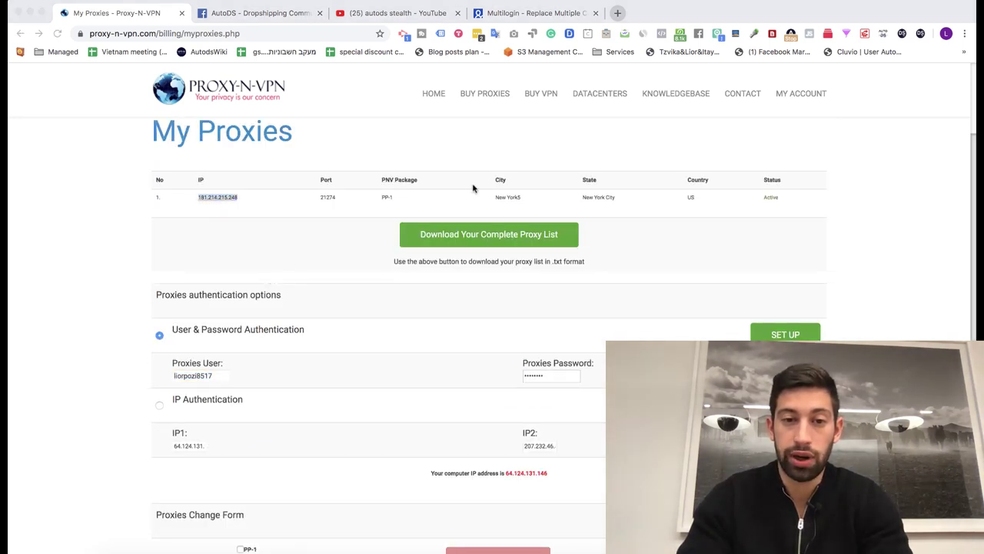
pyautogui.press('super+Tab')
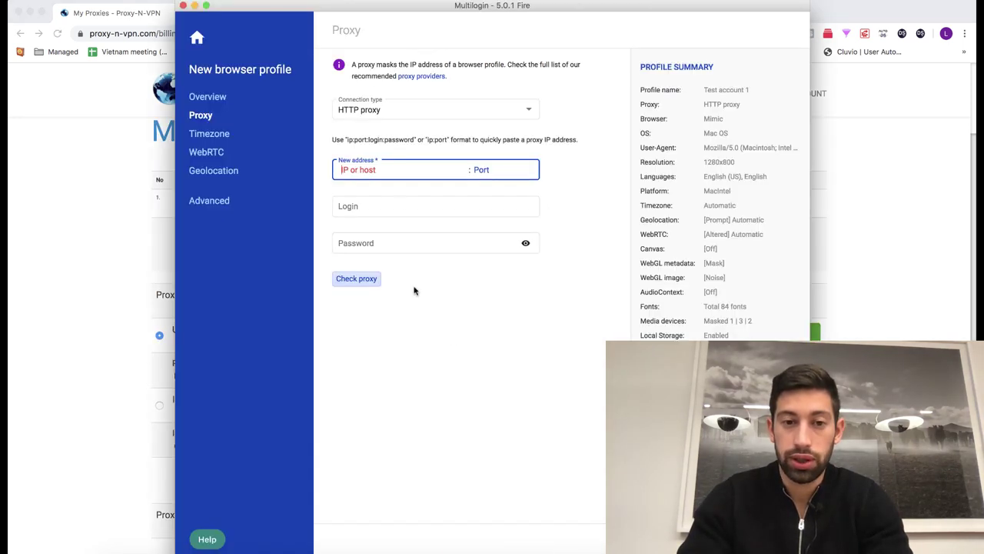
pyautogui.click(401, 204)
pyautogui.click(363, 177)
pyautogui.press('super+v')
pyautogui.press('super+Tab')
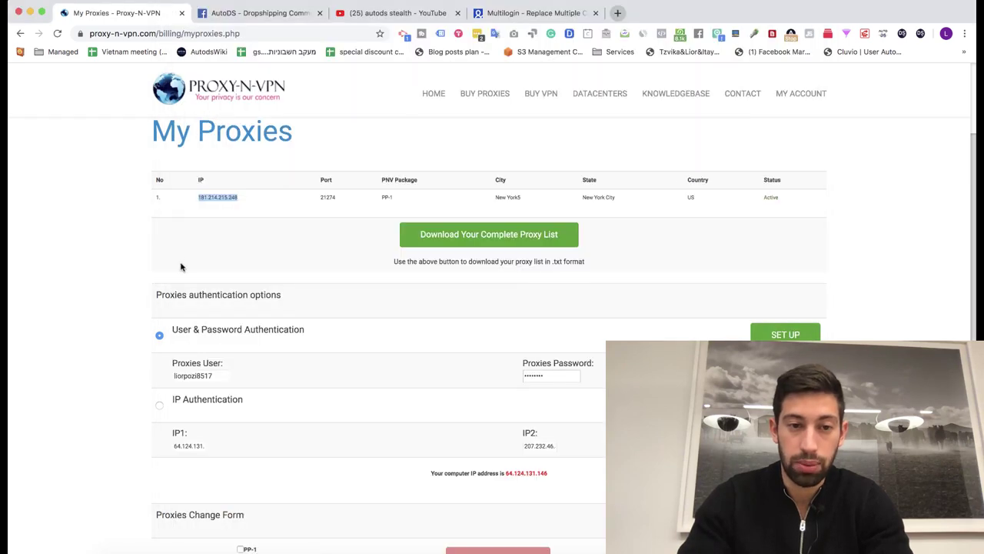
# Transfer the proxy port 21274 from the My Proxies page to the port of the Multilogin proxy address.
pyautogui.click(330, 200)
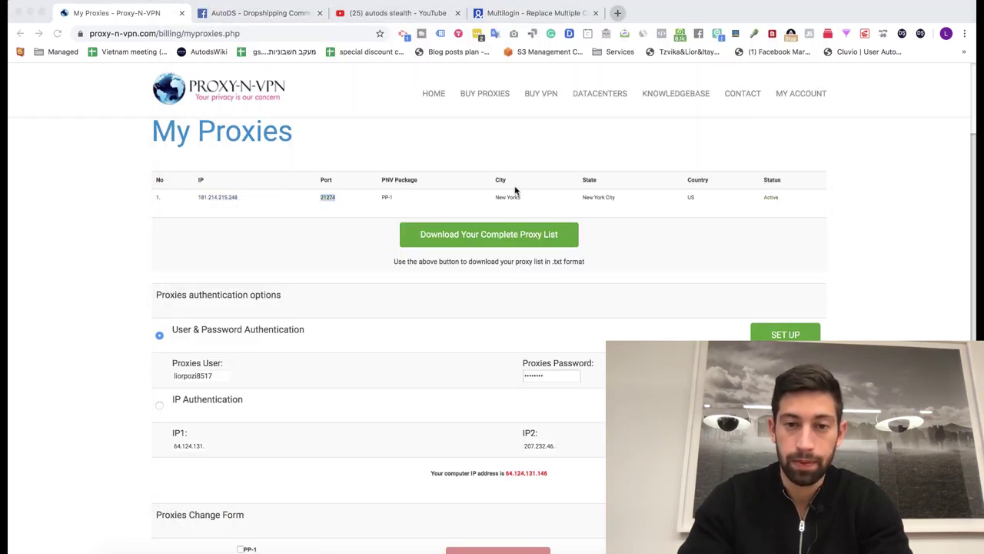
pyautogui.press('super+Tab')
pyautogui.click(489, 172)
pyautogui.write('21274')
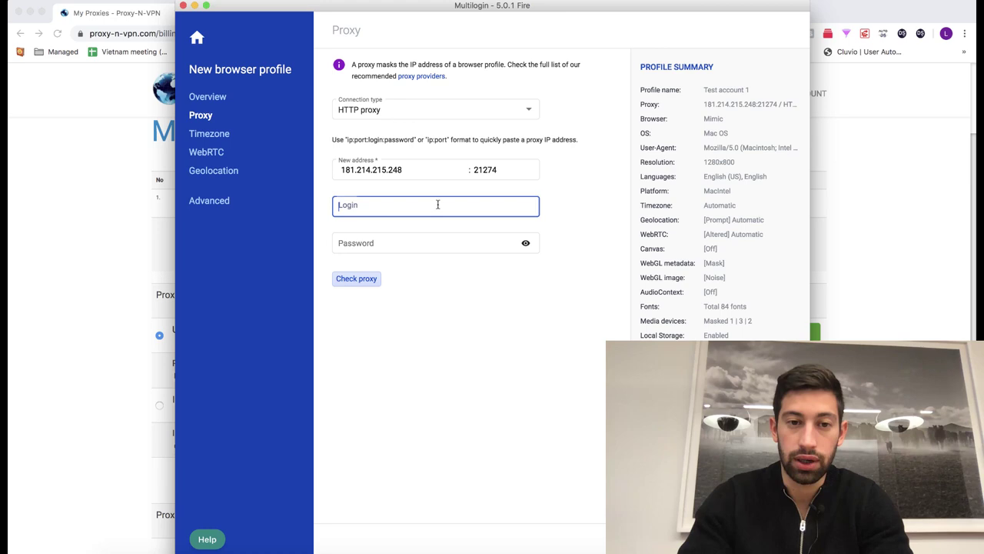
# Copy the proxies username from Proxy-N-VPN into the proxy login in Multilogin.
pyautogui.press('super+Tab')
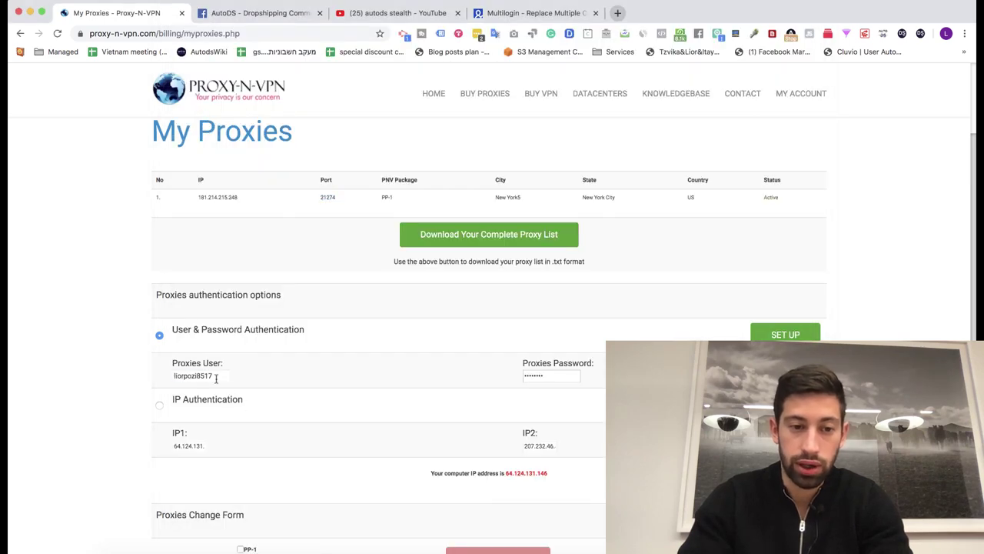
pyautogui.doubleClick(216, 377)
pyautogui.press('super+c')
pyautogui.press('super+Tab')
pyautogui.click(389, 210)
pyautogui.press('super+v')
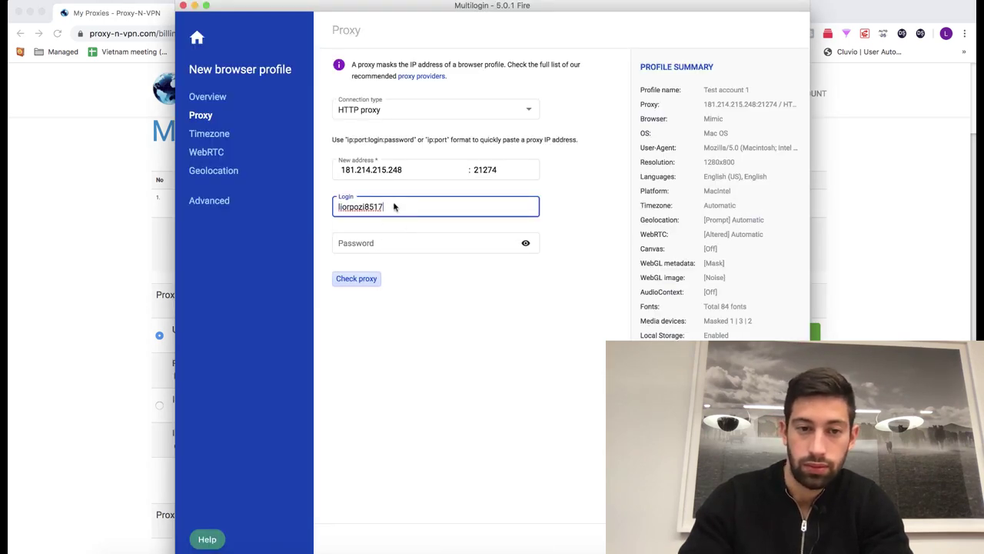
# Download the complete proxy list from the My Proxies page in Chrome and open the downloaded text file.
pyautogui.press('super+Tab')
pyautogui.click(512, 234)
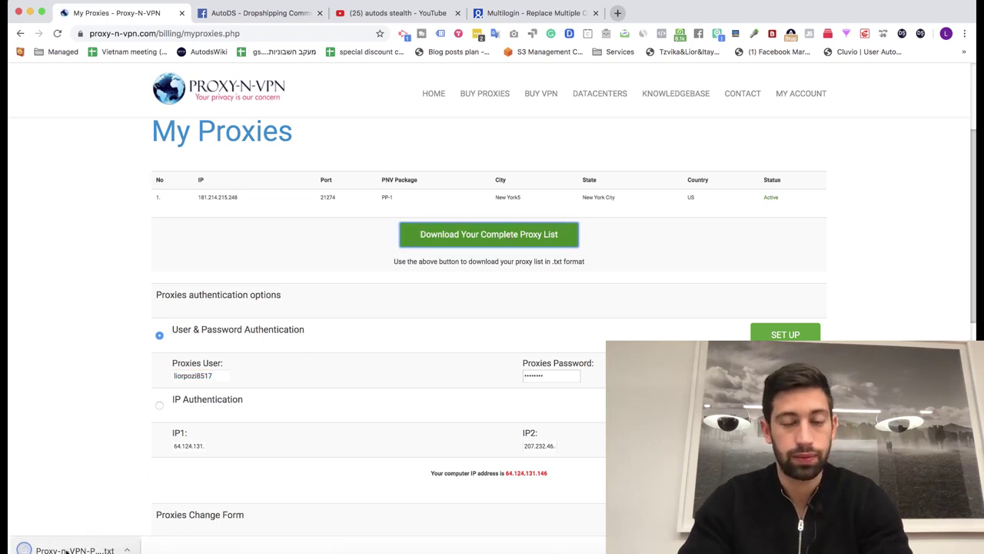
pyautogui.click(66, 550)
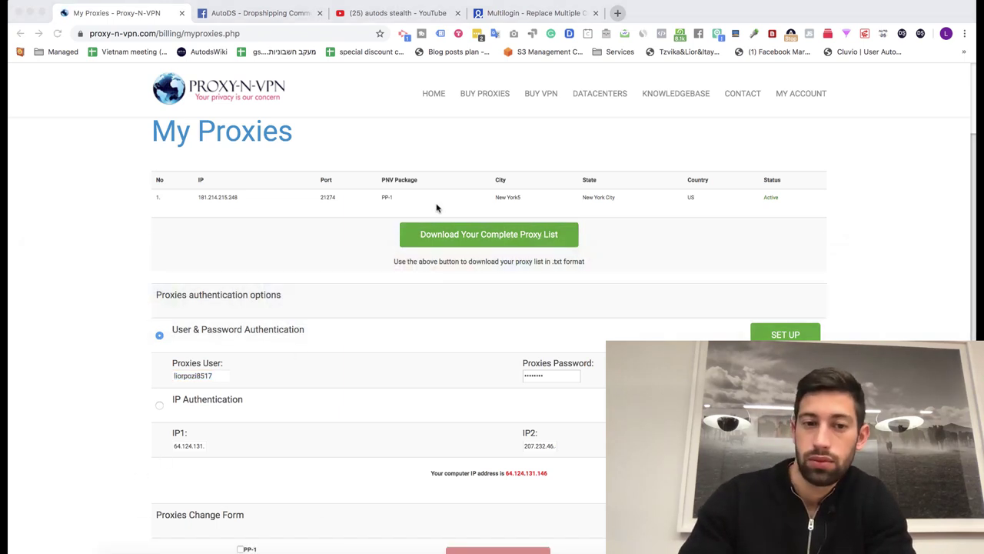
# Return to Multilogin, paste the proxy password into the profile's proxy settings and check the proxy connection.
pyautogui.press('super+Tab')
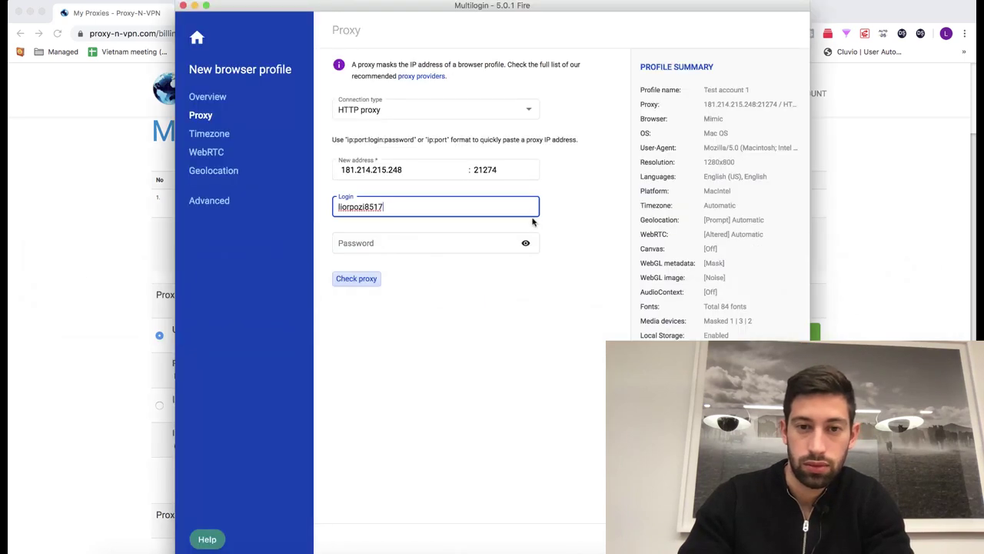
pyautogui.click(460, 242)
pyautogui.press('super+v')
pyautogui.click(365, 281)
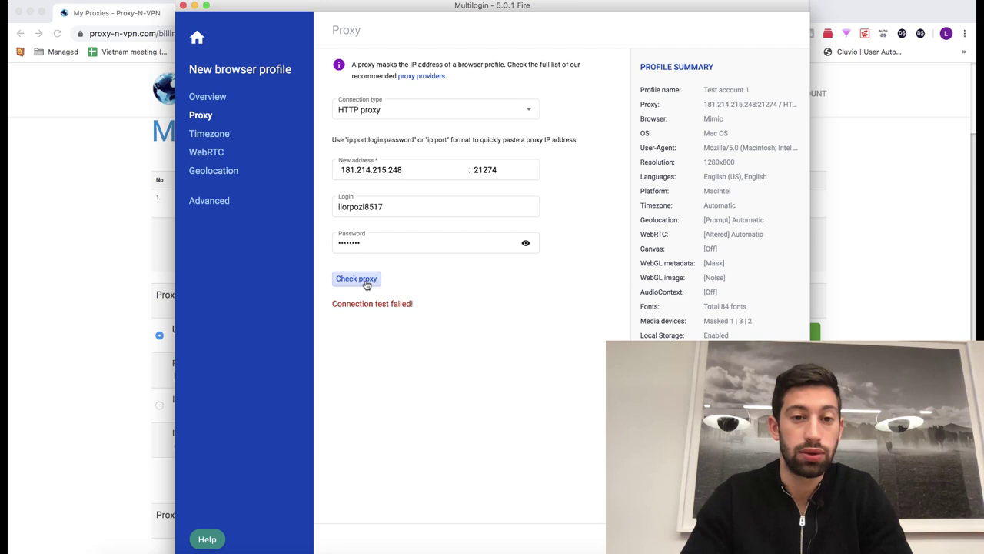
pyautogui.click(366, 280)
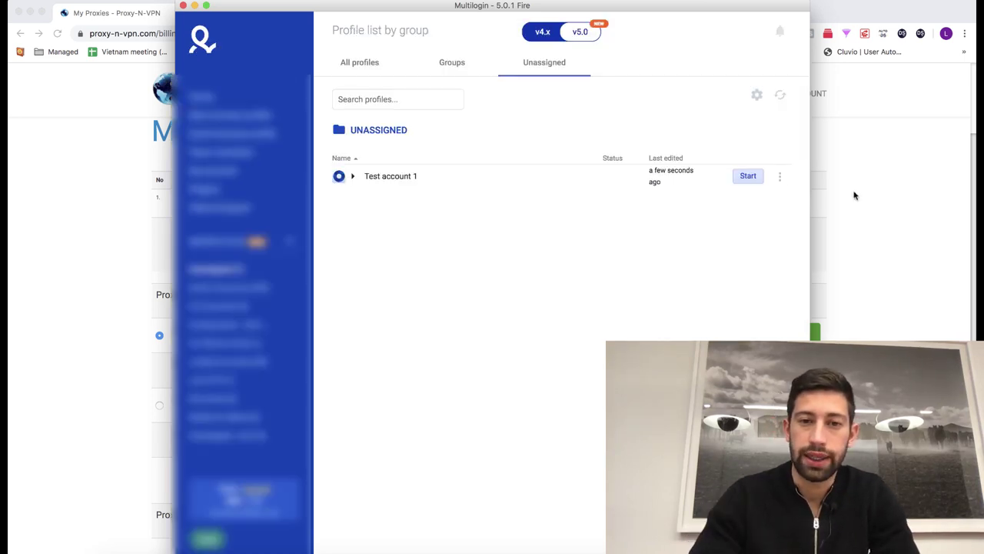
# Start the Test account 1 browser profile from the unassigned profile list.
pyautogui.click(395, 176)
pyautogui.click(395, 176)
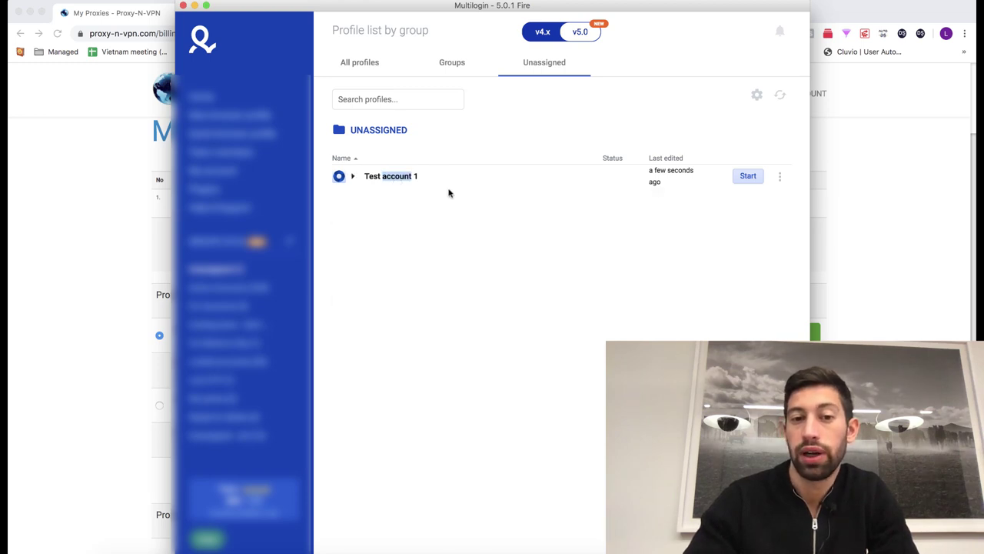
pyautogui.click(748, 176)
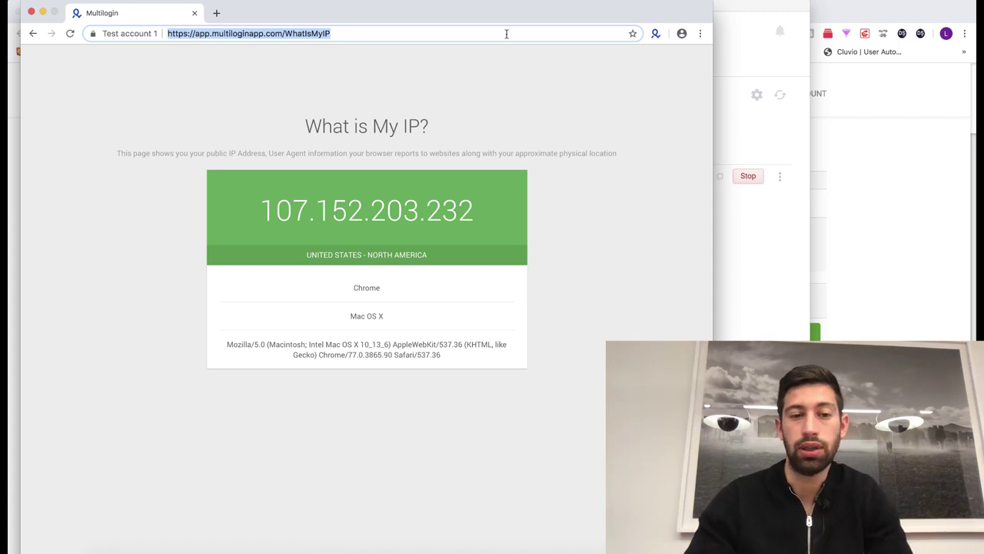
# Open ebay.com in the Test account 1 browser and add a new tab beside it.
pyautogui.write('ebay.co')
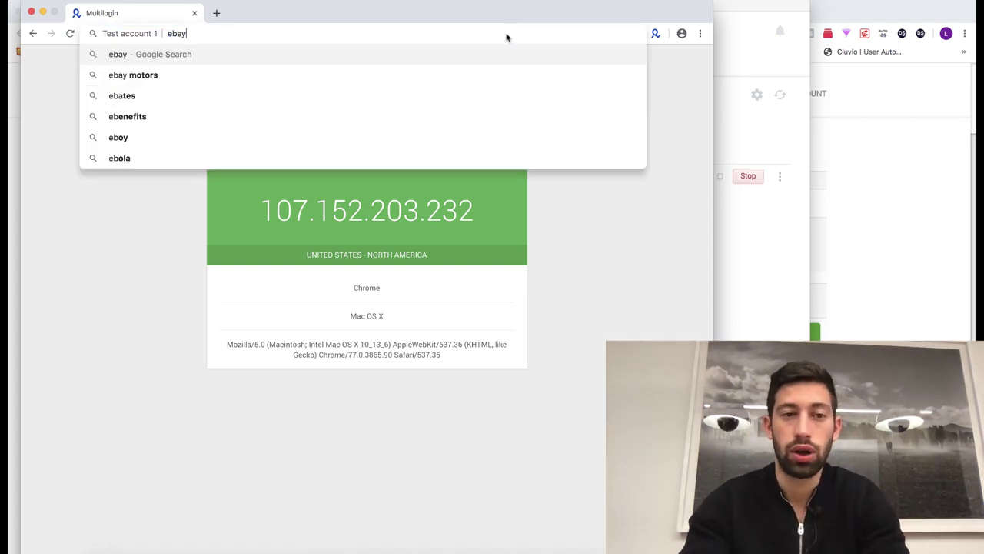
pyautogui.write('m')
pyautogui.press('Return')
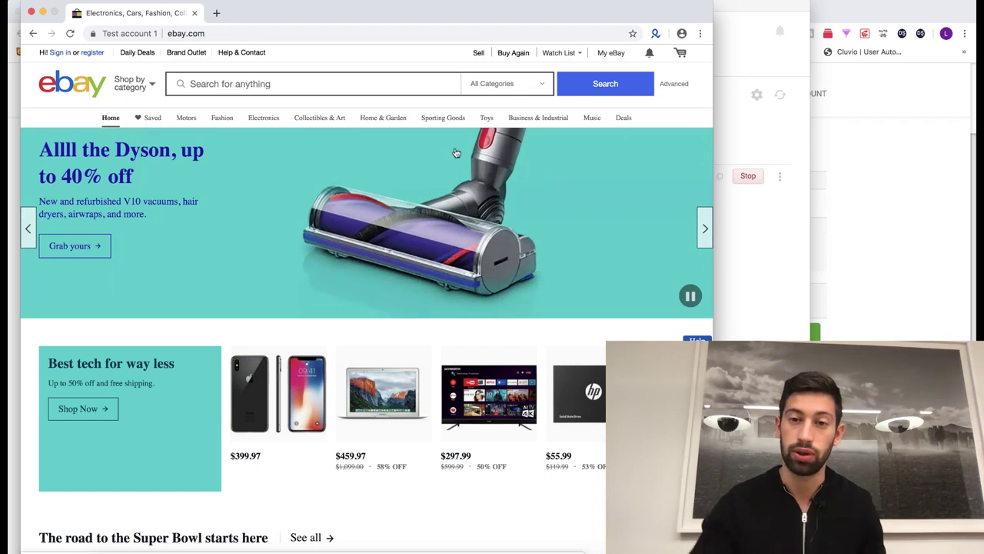
pyautogui.click(216, 13)
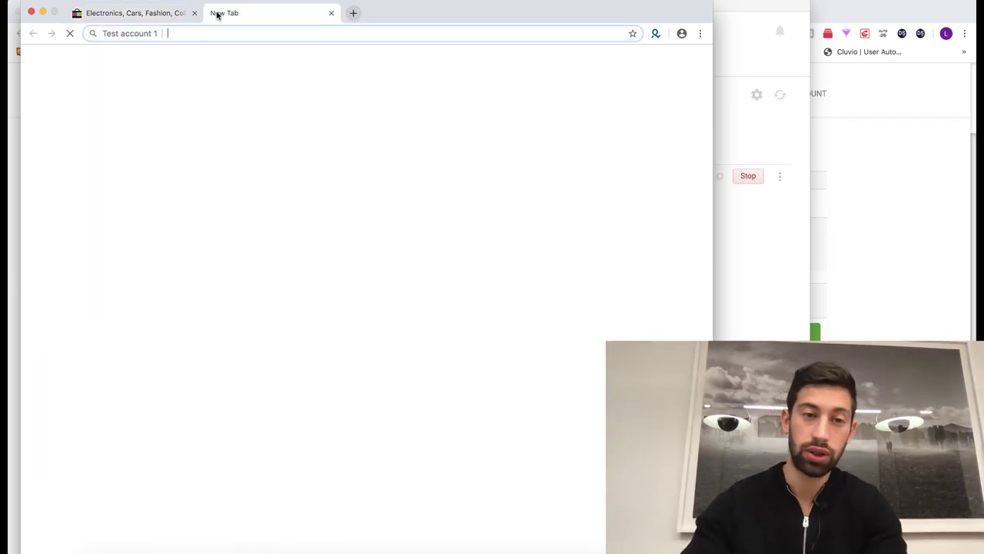
pyautogui.write('GOOGLE')
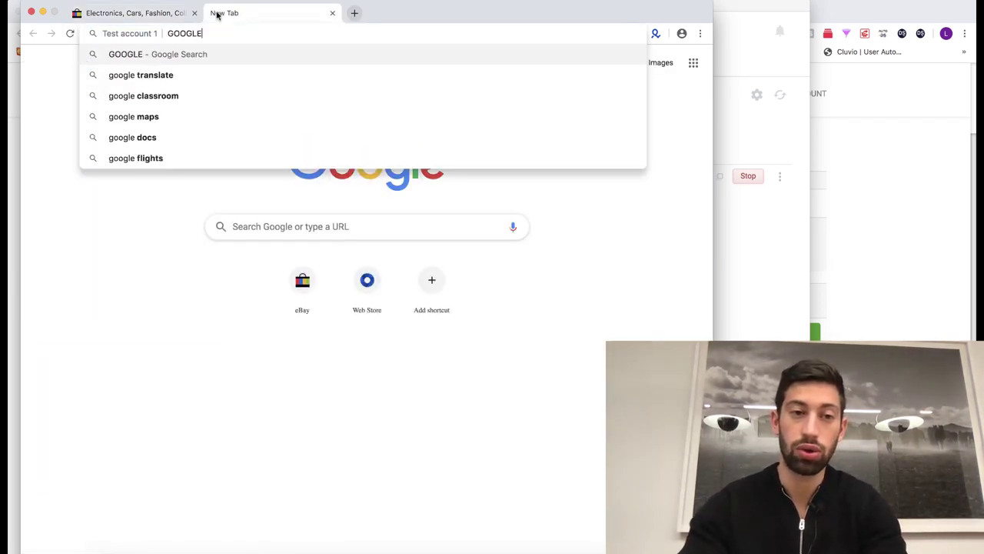
pyautogui.press('BackSpace')
pyautogui.press('BackSpace')
pyautogui.press('BackSpace')
pyautogui.press('BackSpace')
pyautogui.press('BackSpace')
pyautogui.press('BackSpace')
# Search the web for "AUTODS HELPER" in the new tab.
pyautogui.write('AUTODS ')
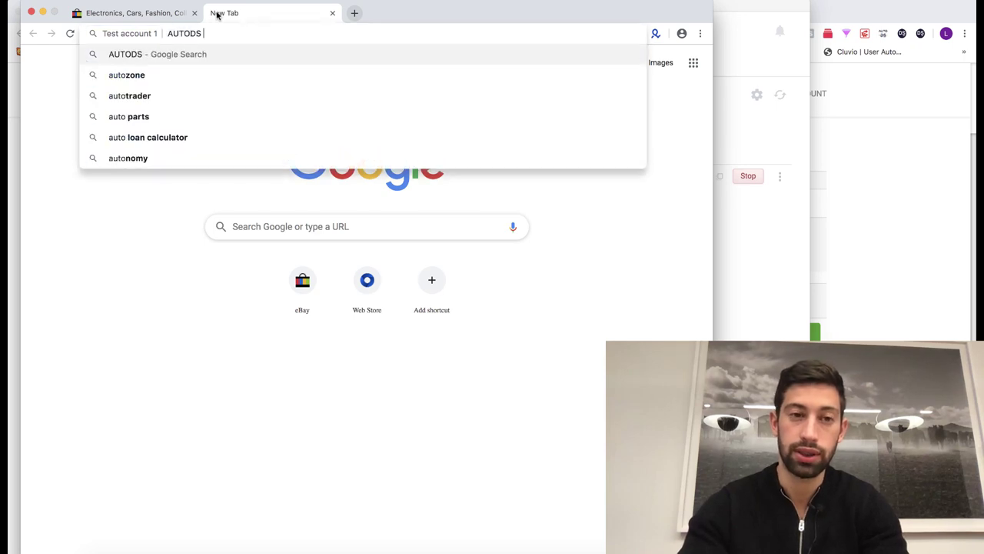
pyautogui.write('HELPER')
pyautogui.press('Return')
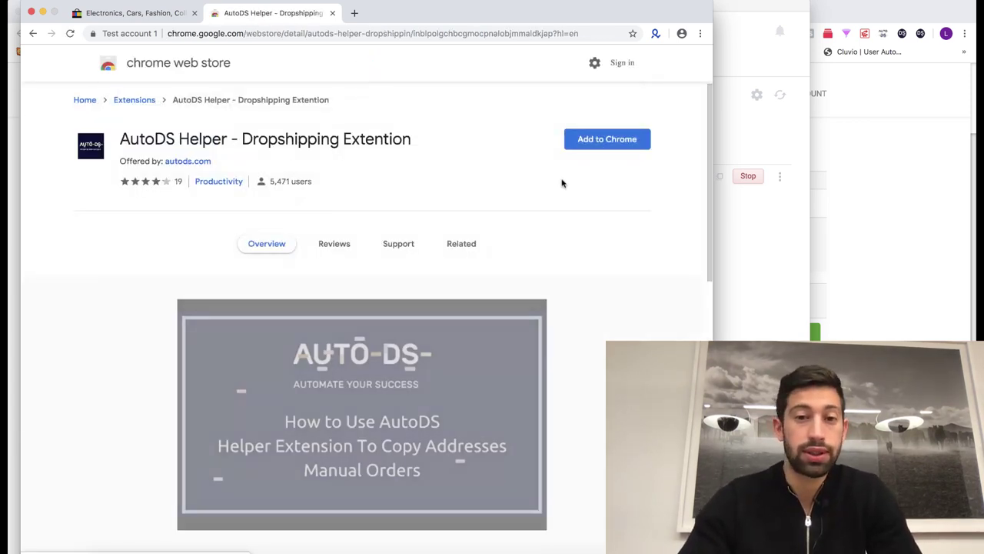
# Install the AutoDS Helper - Dropshipping Extention from the Chrome Web Store in the Test account 1 browser.
pyautogui.click(597, 142)
pyautogui.click(443, 148)
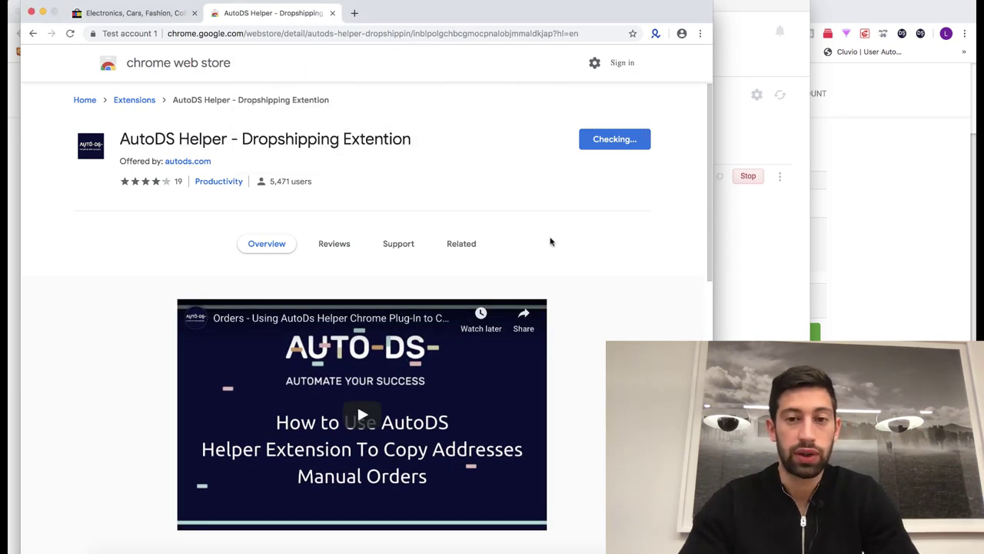
pyautogui.click(655, 50)
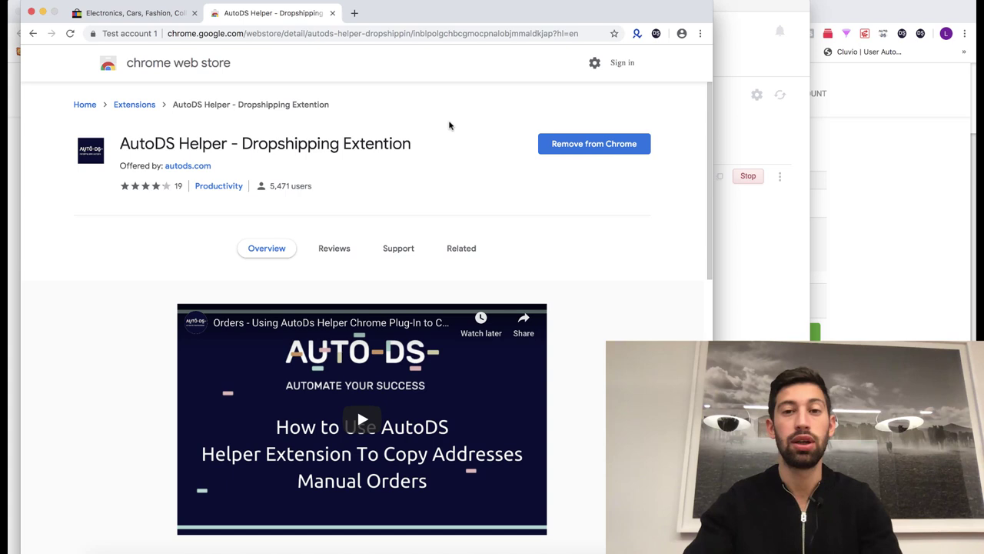
pyautogui.click(637, 35)
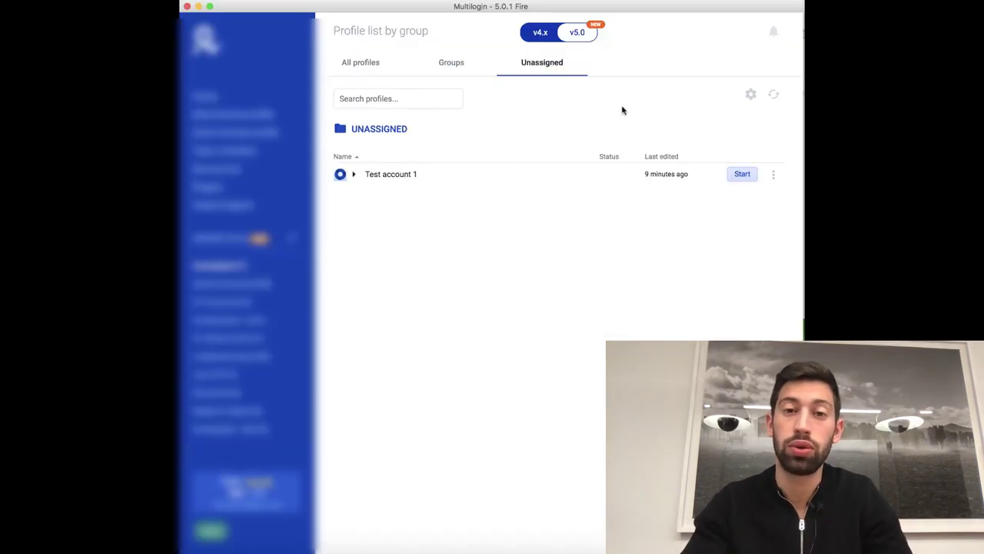
# Create a new profile group named "Amazon accounts" in Multilogin.
pyautogui.click(451, 62)
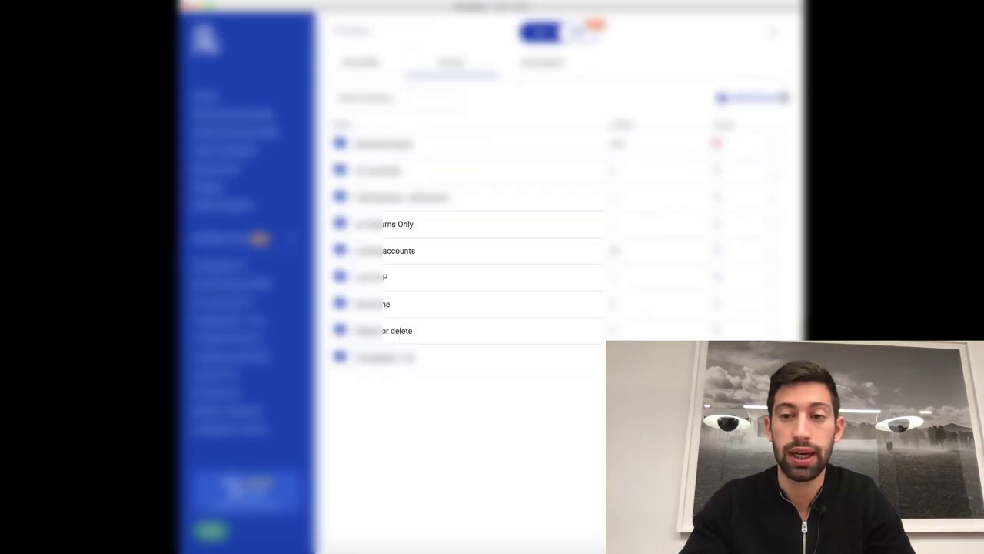
pyautogui.click(752, 98)
pyautogui.click(448, 271)
pyautogui.write('azon accounts')
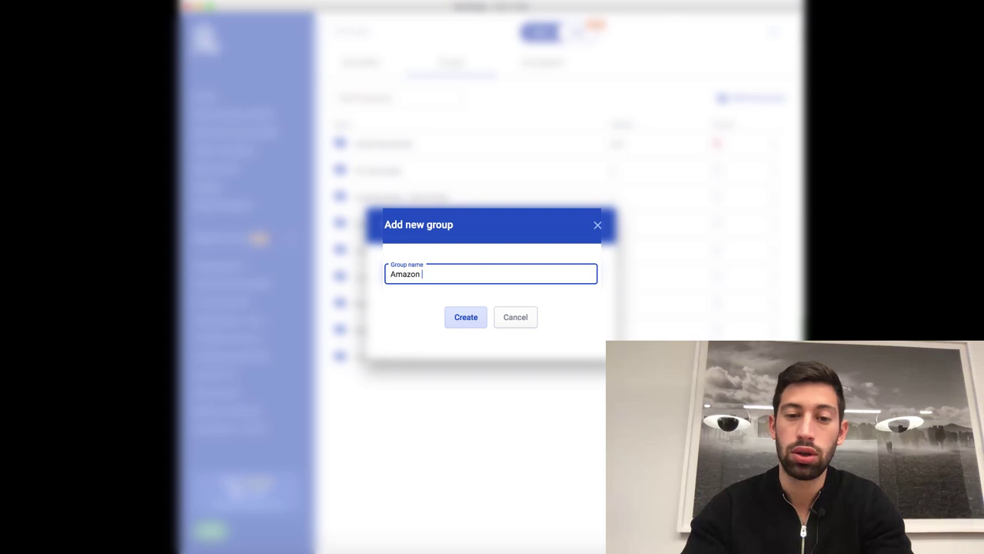
pyautogui.click(466, 317)
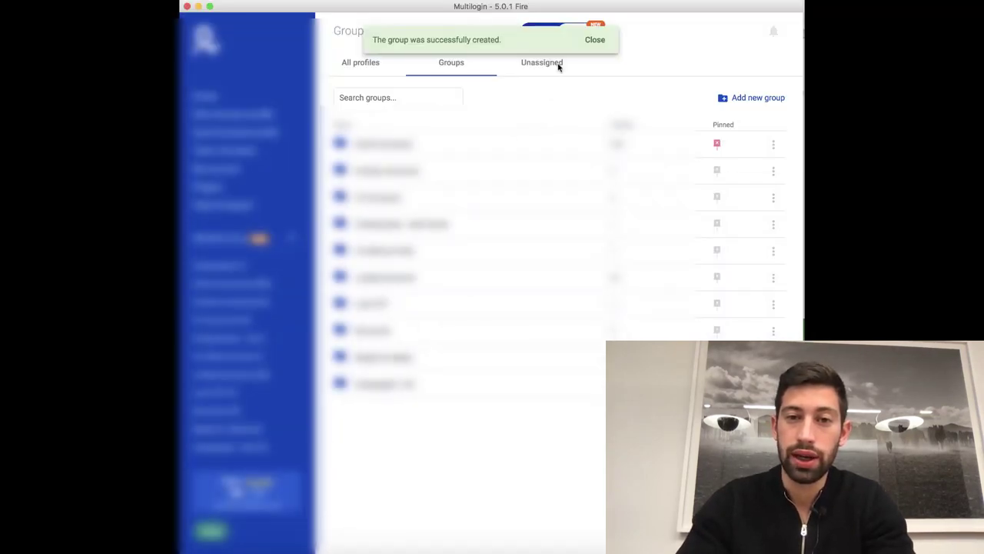
# Move the unassigned Test account 1 profile to the Amazon accounts group.
pyautogui.click(555, 64)
pyautogui.click(774, 175)
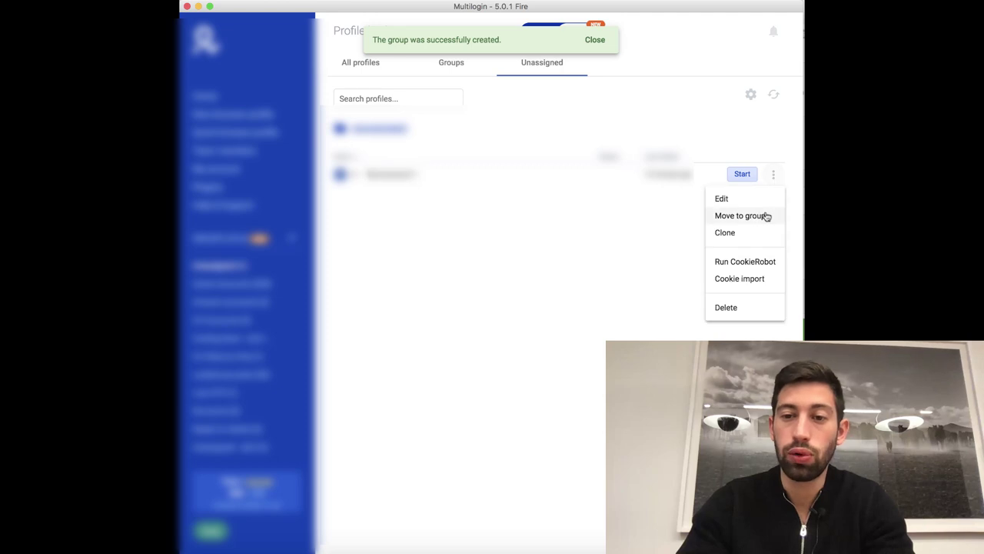
pyautogui.click(766, 217)
pyautogui.click(450, 305)
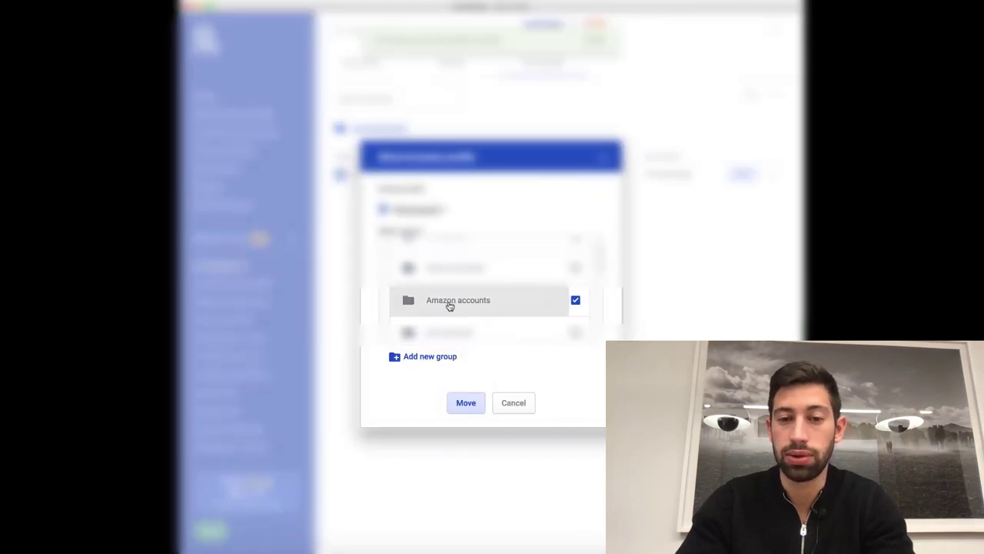
pyautogui.click(474, 403)
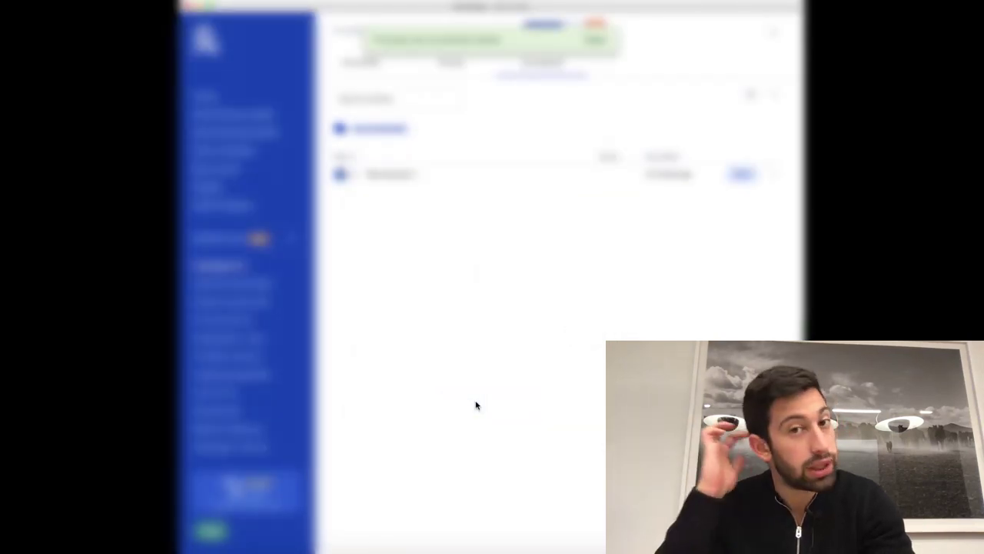